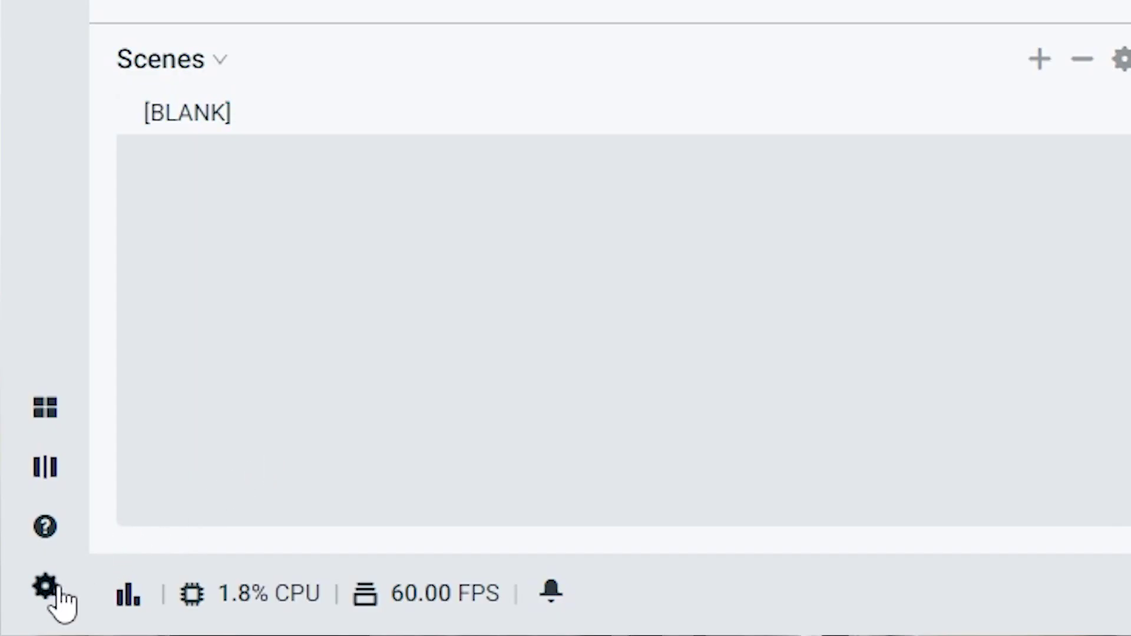
Step: Open Settings and start logging in to a streaming account
click(15, 619)
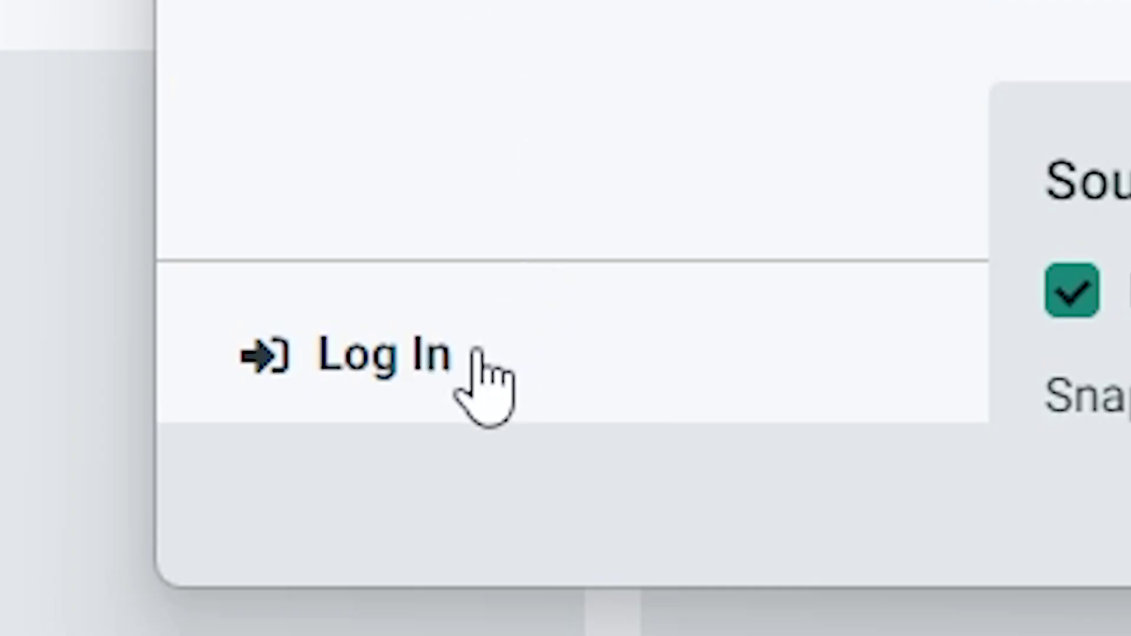
click(372, 514)
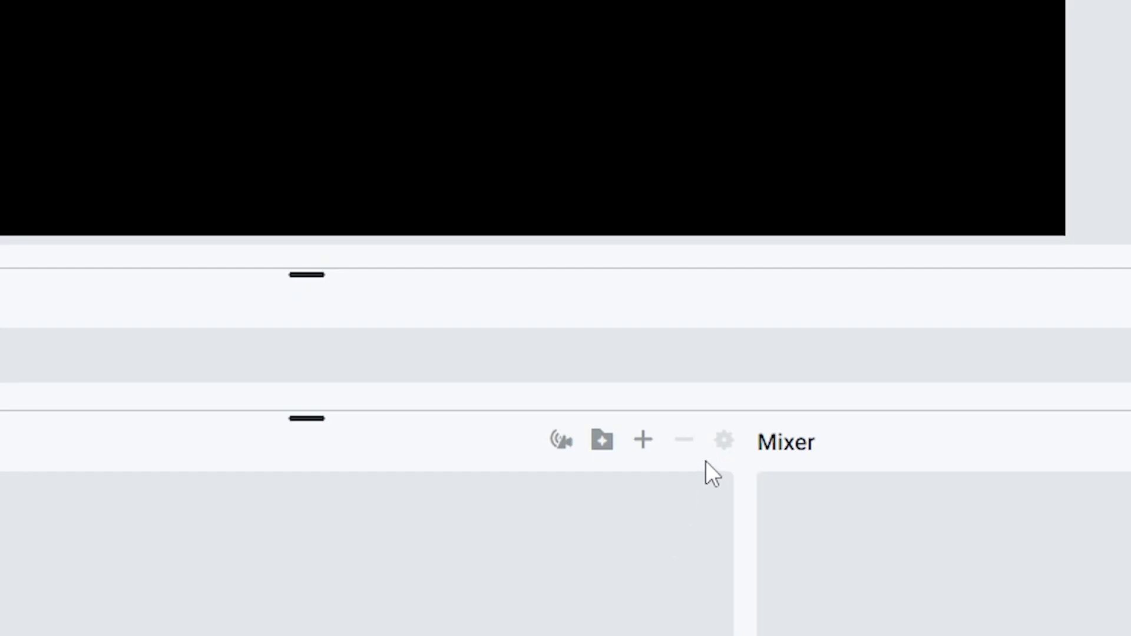
Step: Add a Display Capture source and a Video Capture Device named WEBCAM
click(641, 442)
click(607, 290)
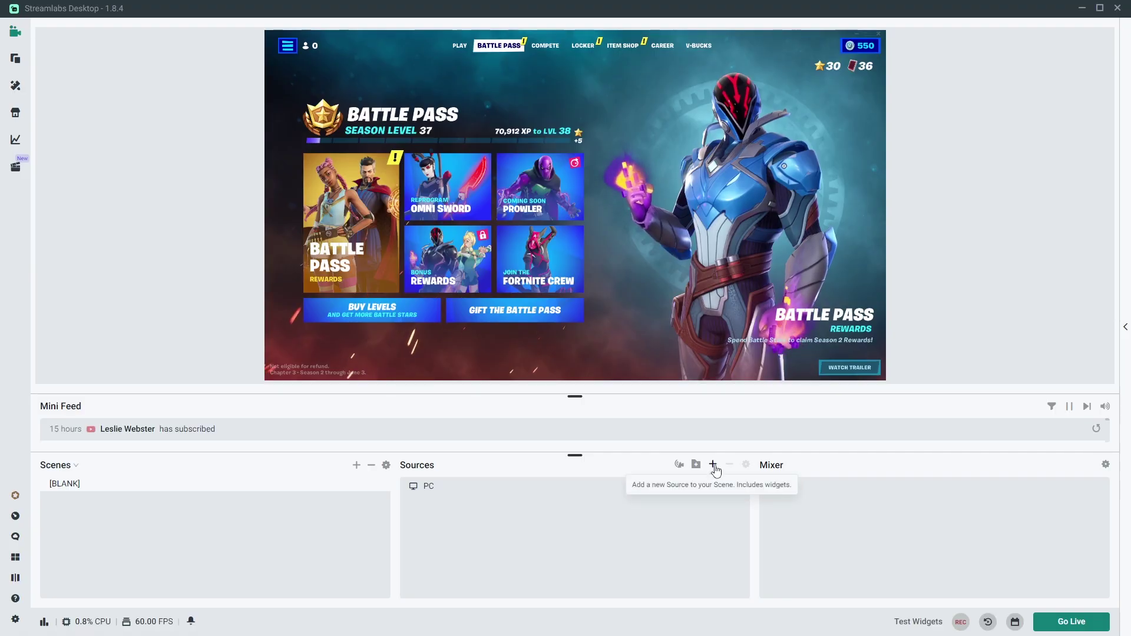
click(714, 465)
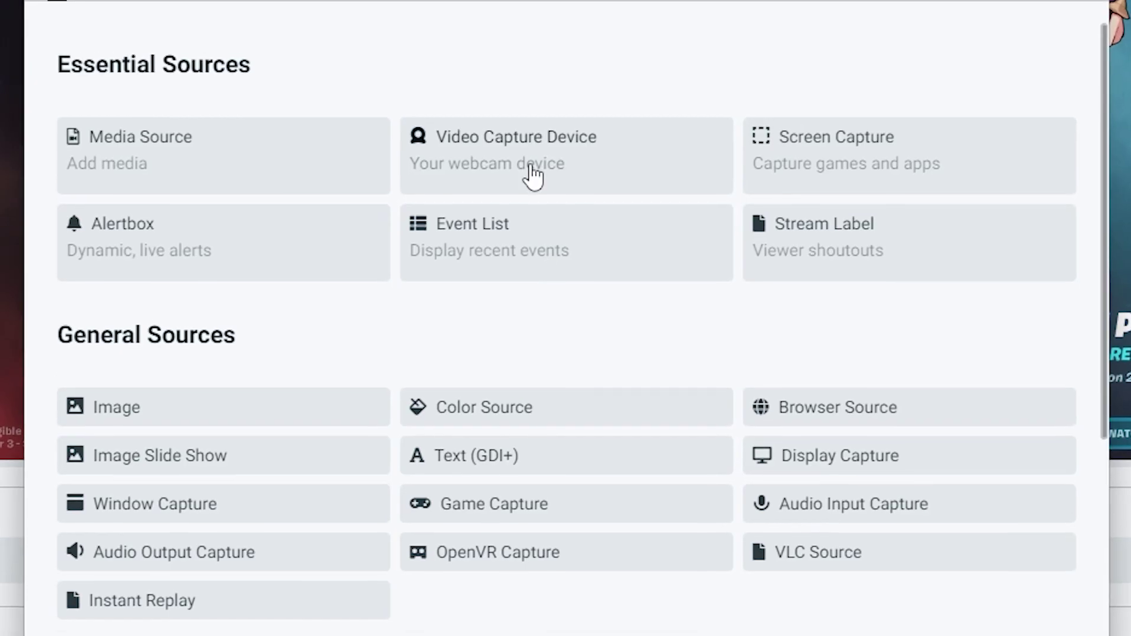
click(552, 245)
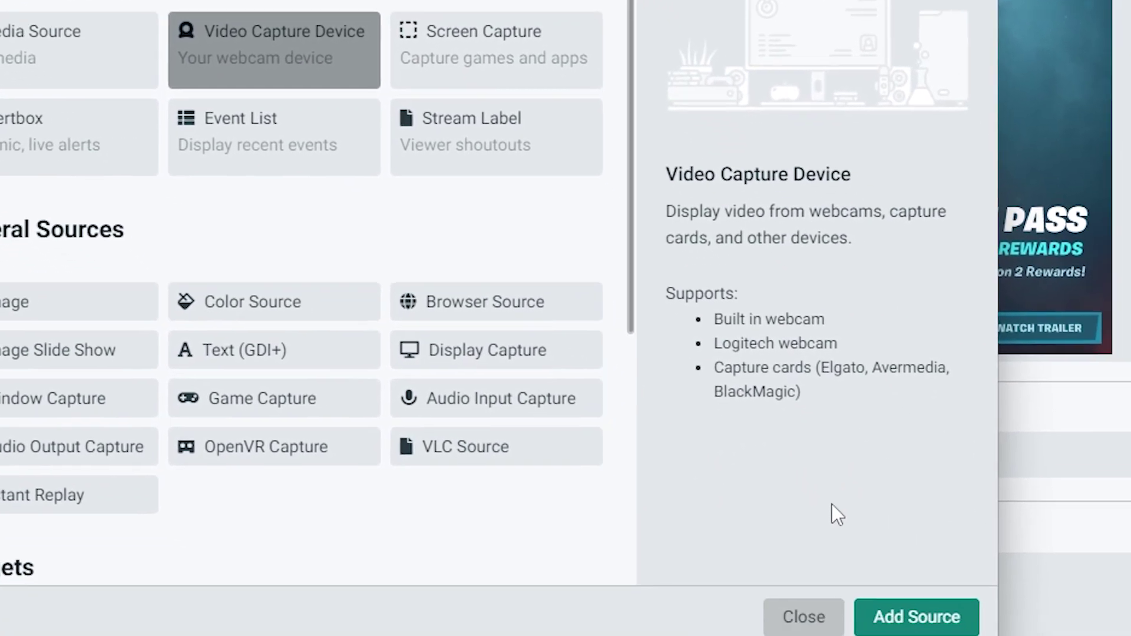
click(914, 617)
double_click(481, 246)
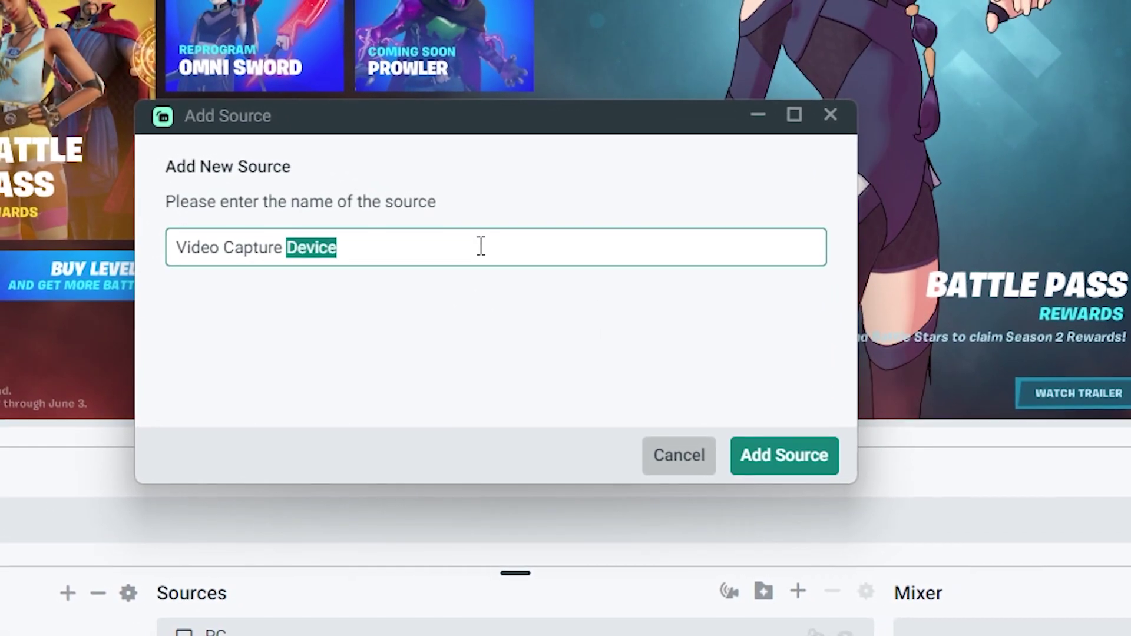
key(ctrl+a)
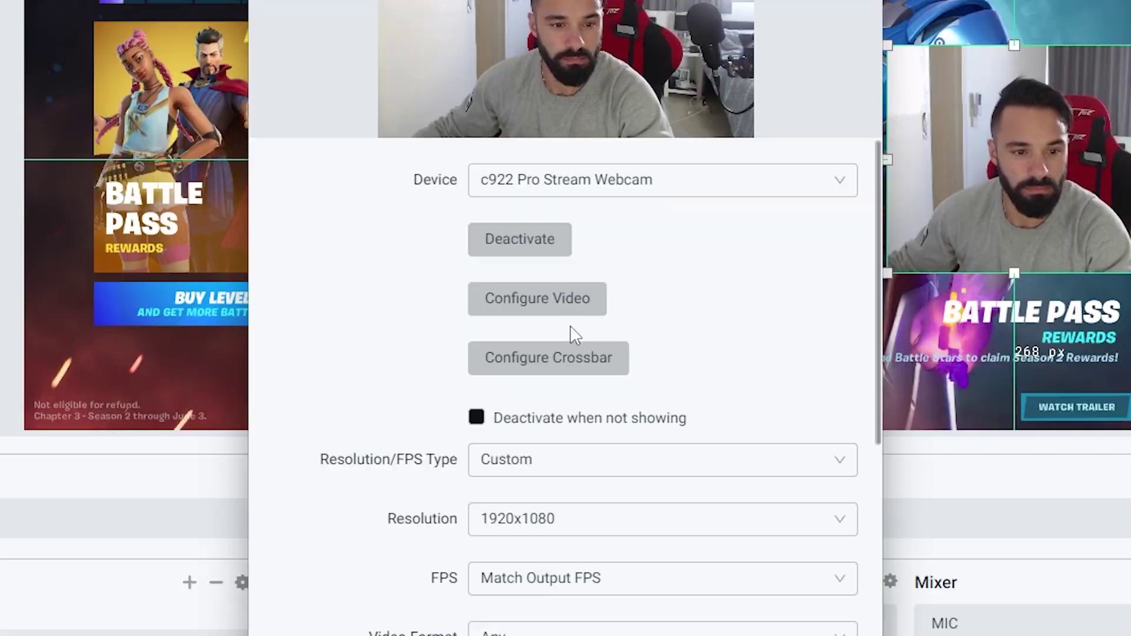
Step: Shrink the webcam into the lower right of the capture and add an Audio Input Capture named MIC
click(573, 316)
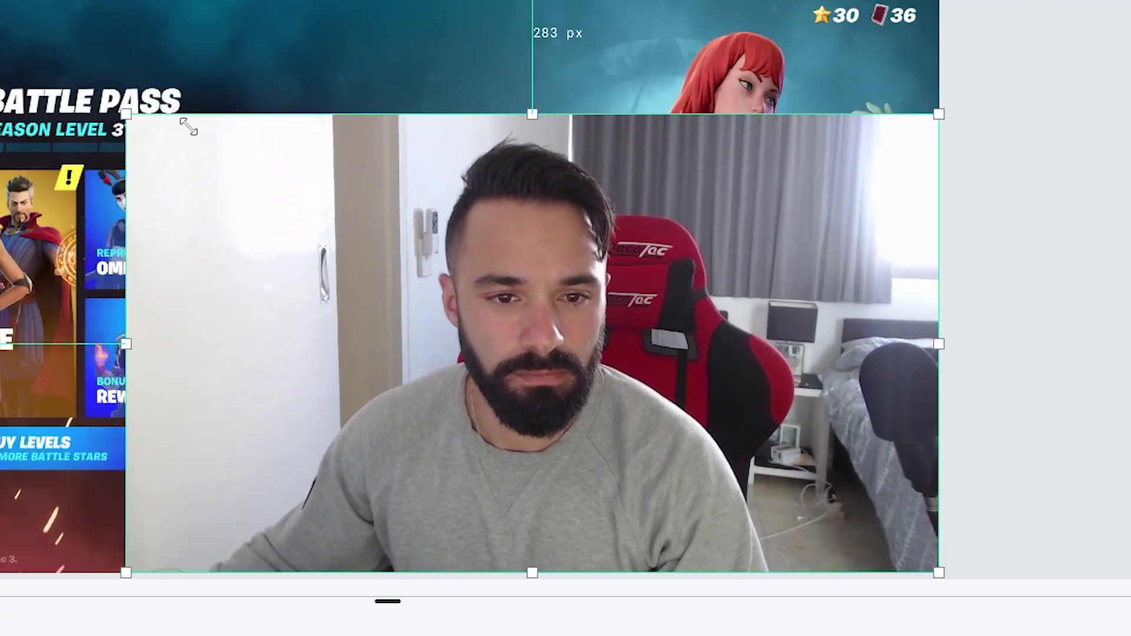
drag(184, 122, 676, 349)
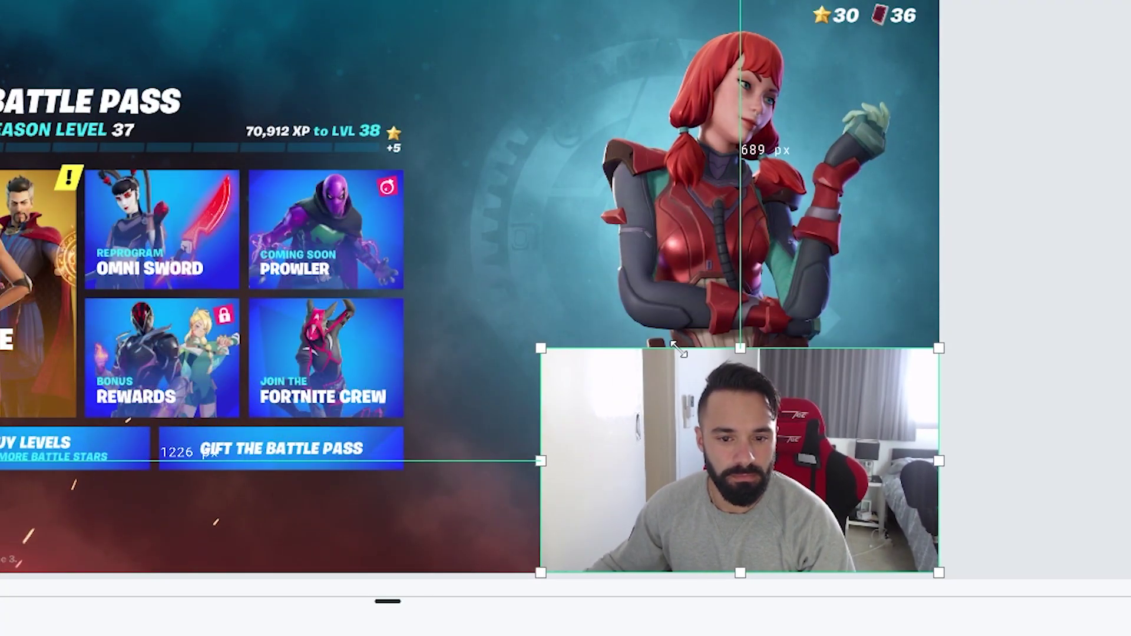
drag(787, 463, 787, 314)
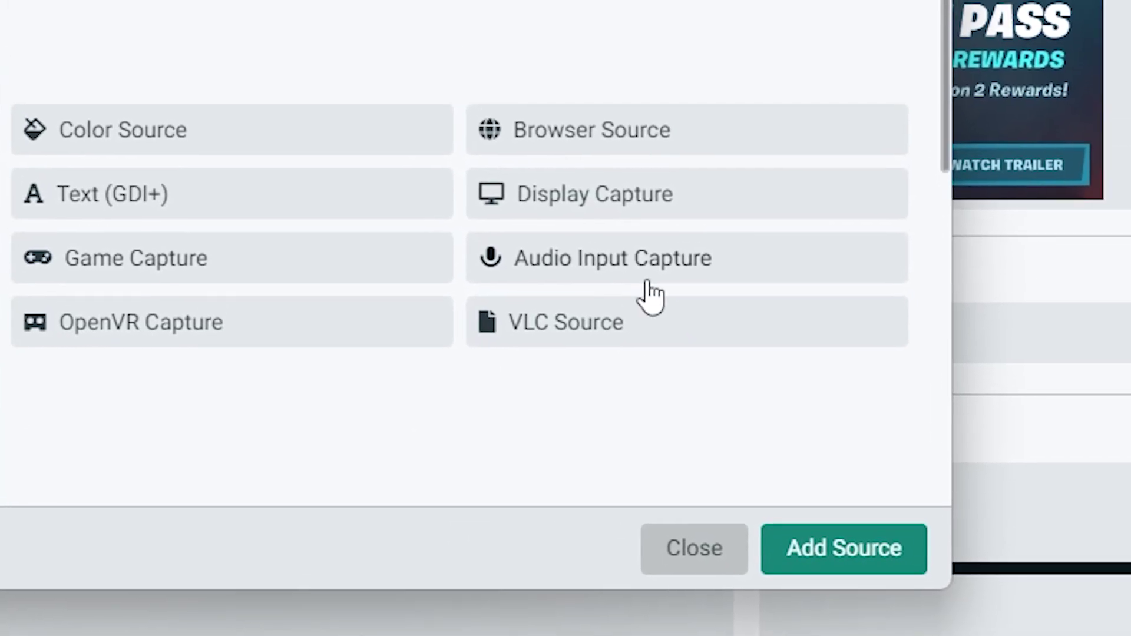
click(648, 276)
click(825, 547)
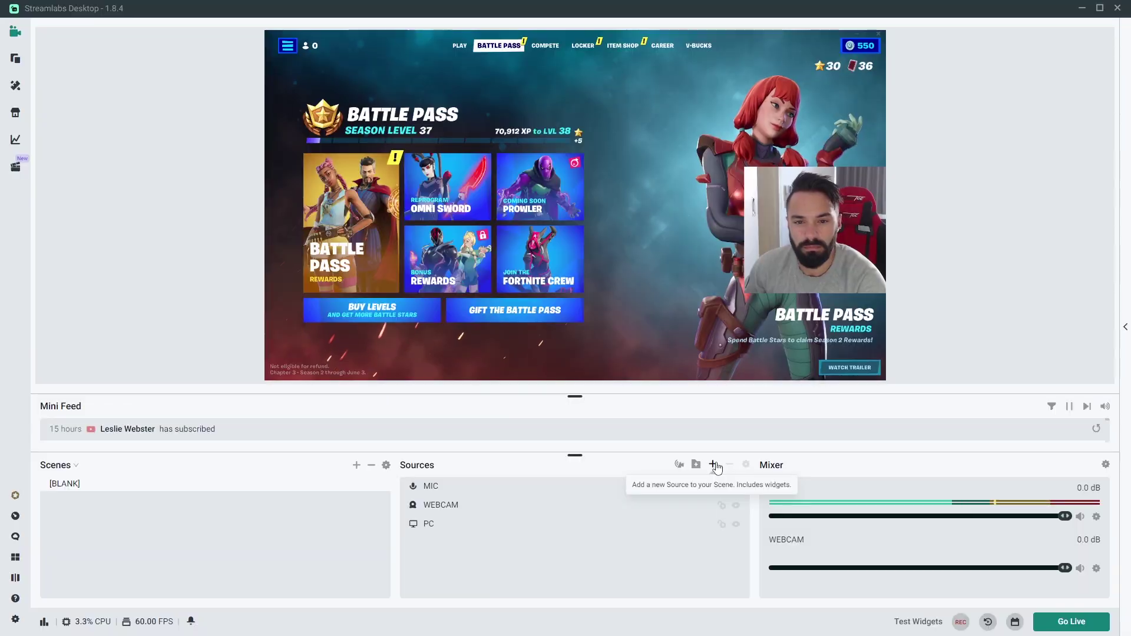
Step: Add a Chatbox widget with width 600
click(714, 465)
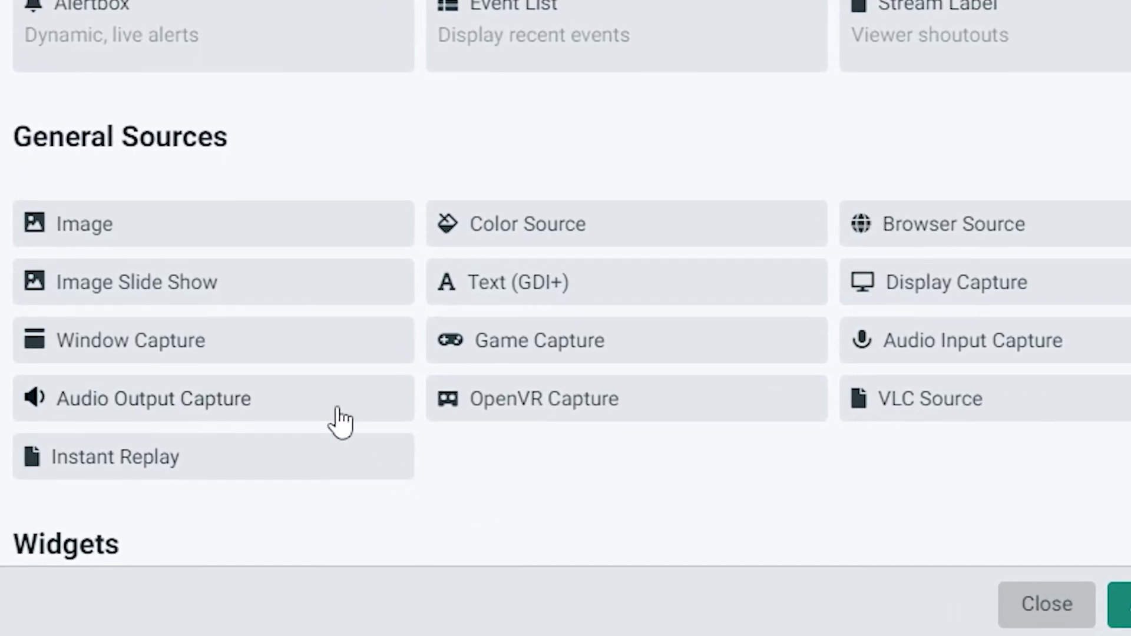
scroll(466, 434, down, 2)
scroll(413, 392, down, 2)
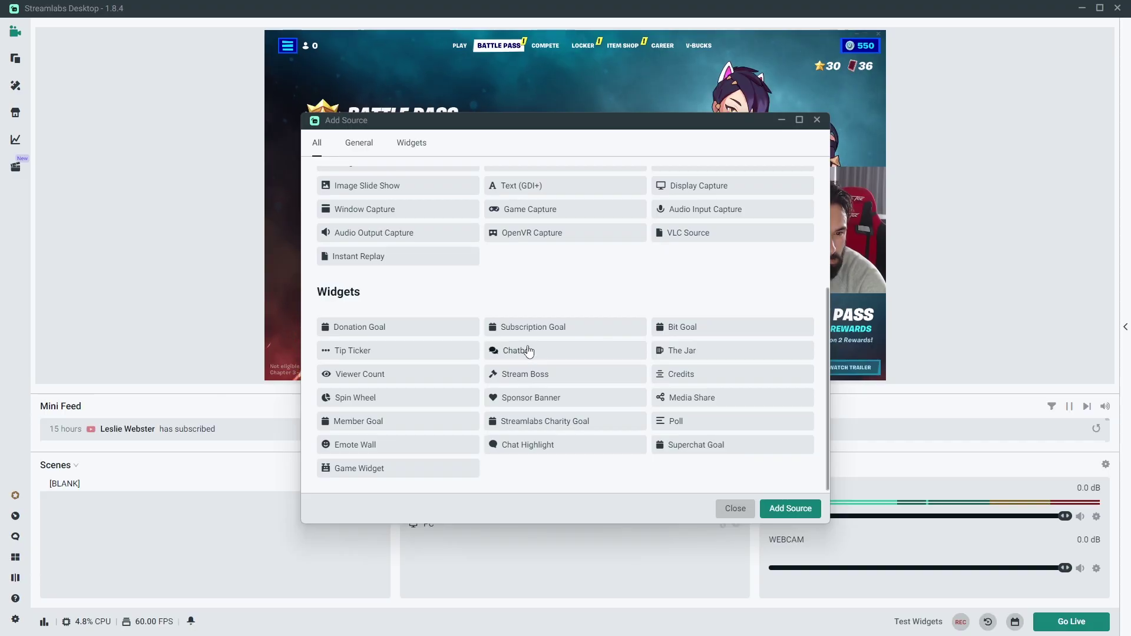
click(529, 352)
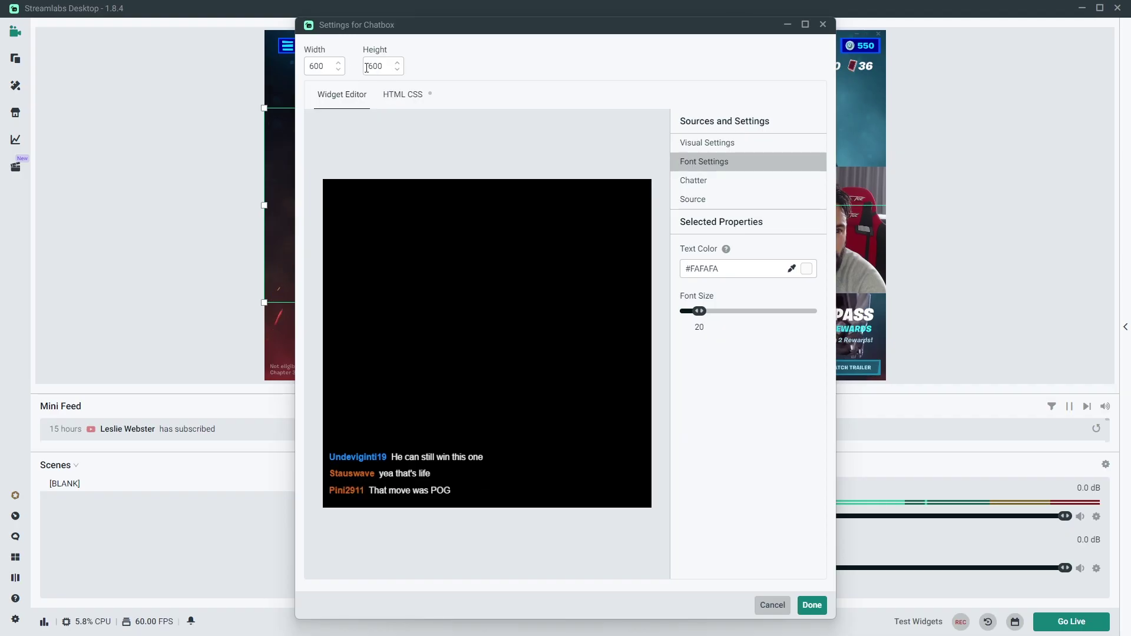
double_click(320, 68)
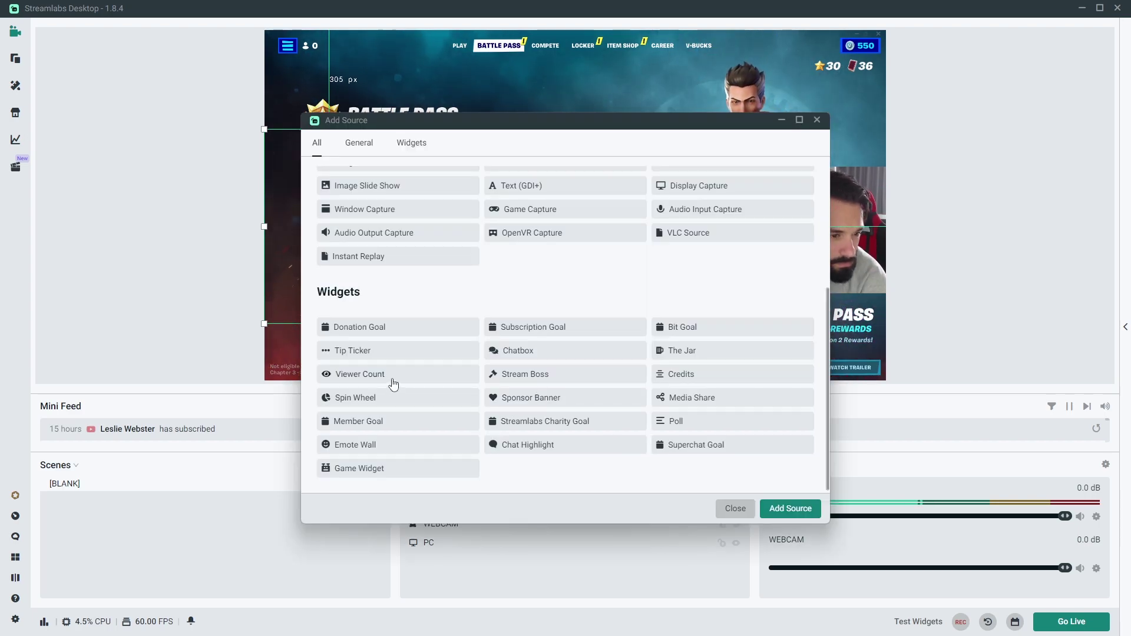
Step: Add the Viewer Count widget and then the Alertbox widget
click(393, 381)
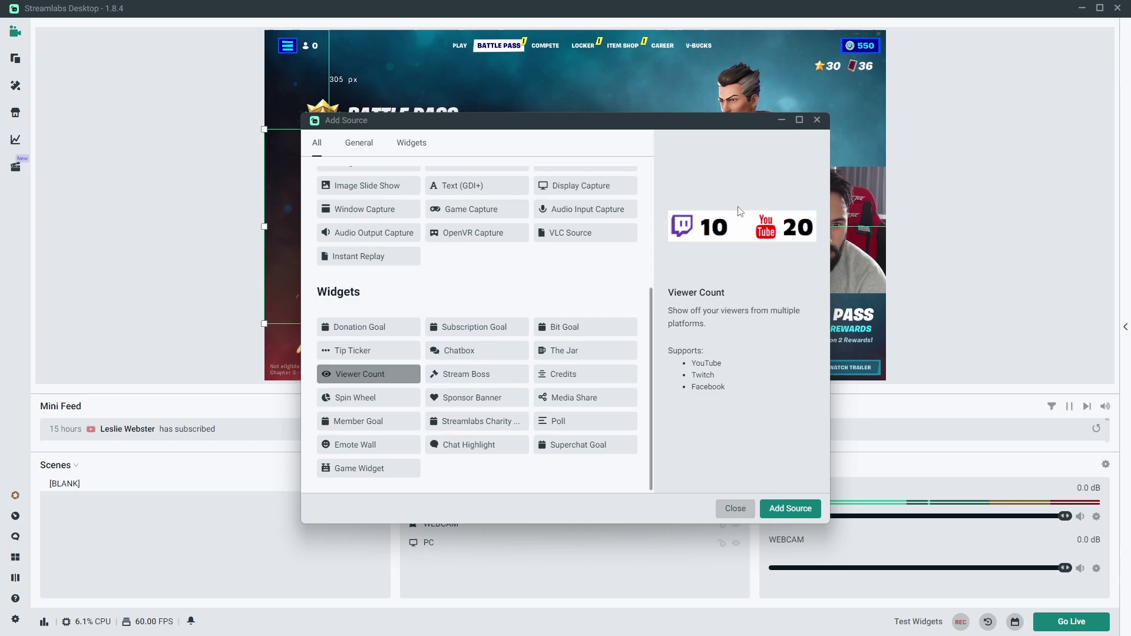
click(806, 508)
click(706, 398)
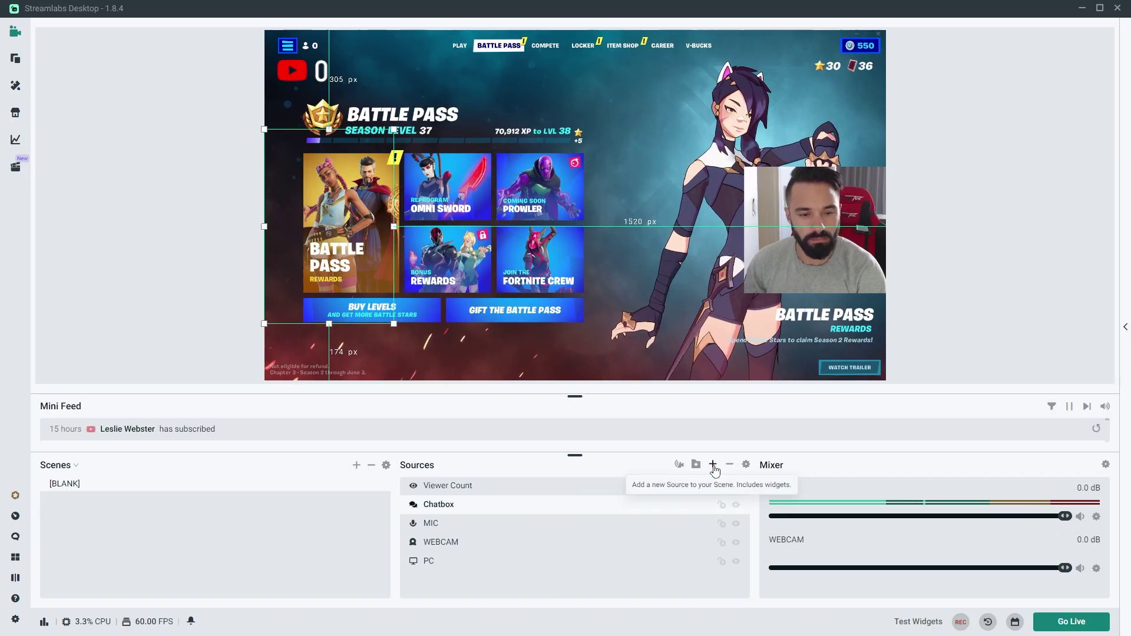
click(713, 464)
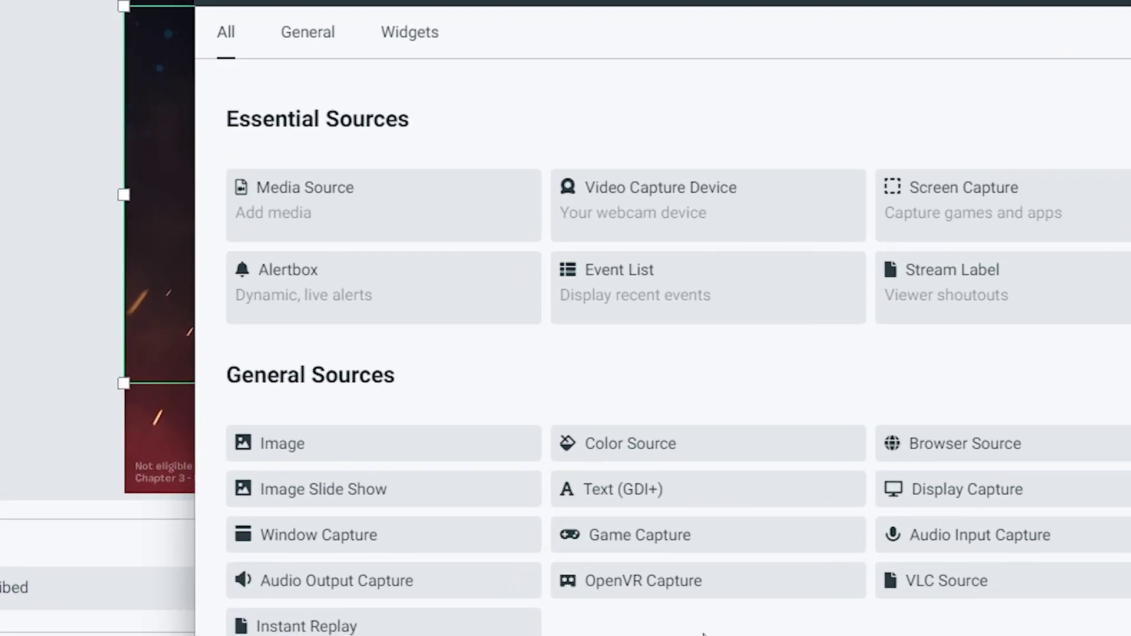
click(465, 303)
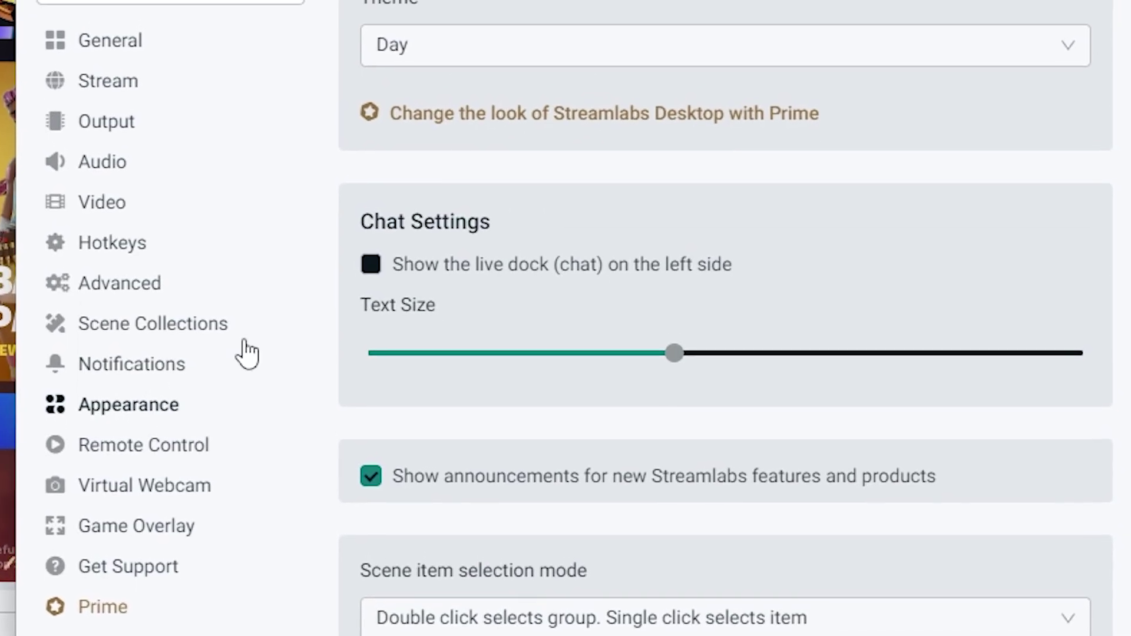
Step: Switch to the Night theme and set the streaming encoder to Hardware (NVENC) (new)
click(569, 75)
click(518, 115)
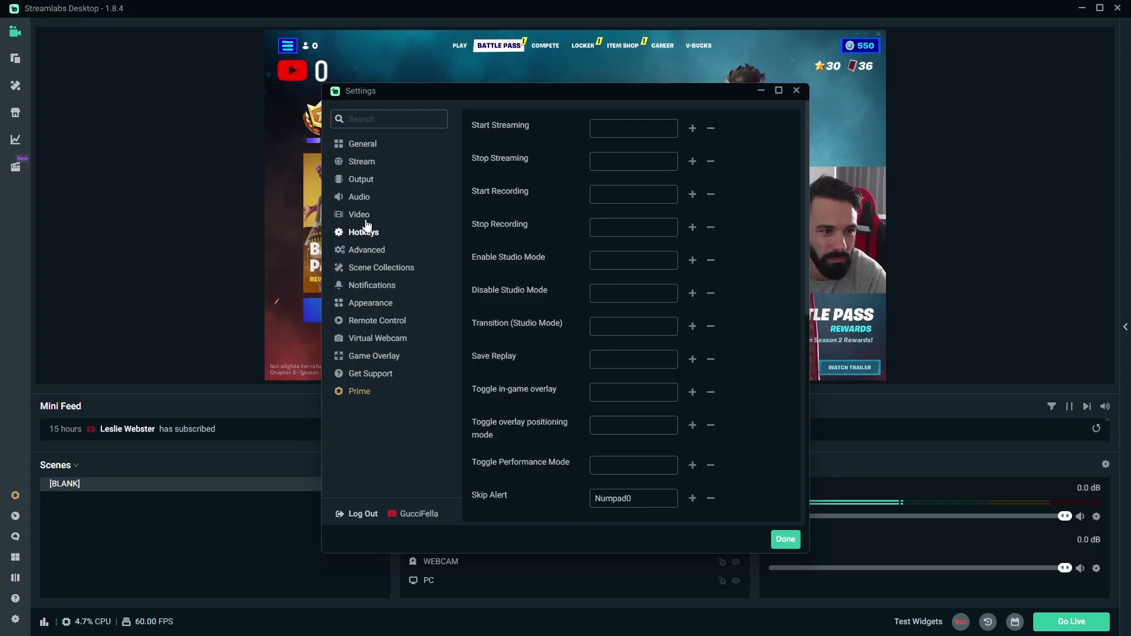
click(362, 216)
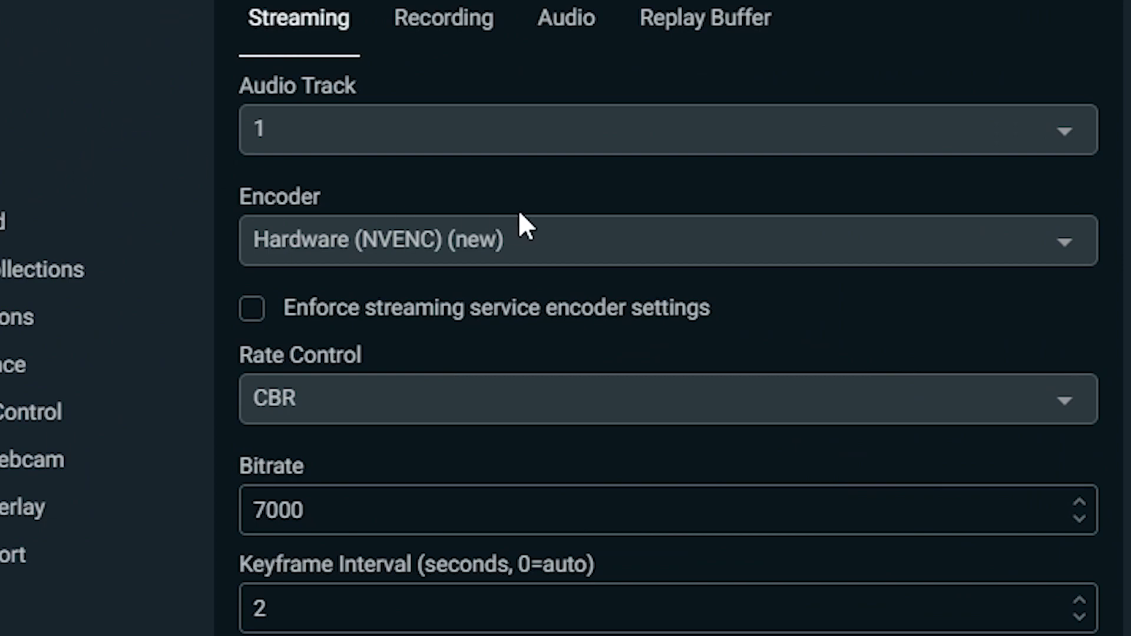
click(594, 244)
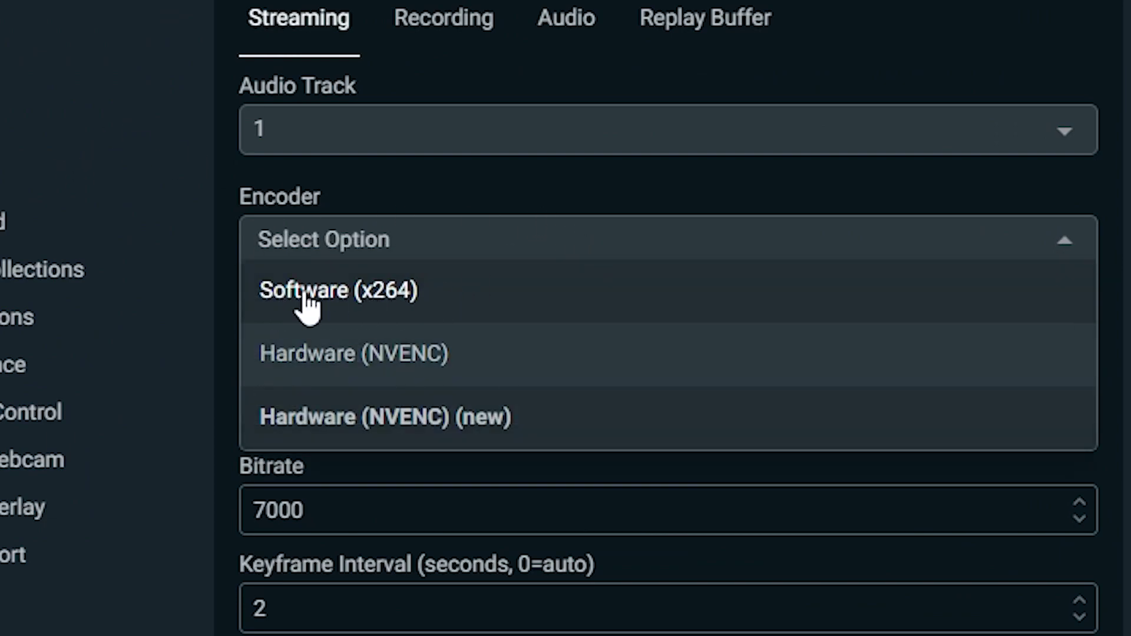
click(313, 436)
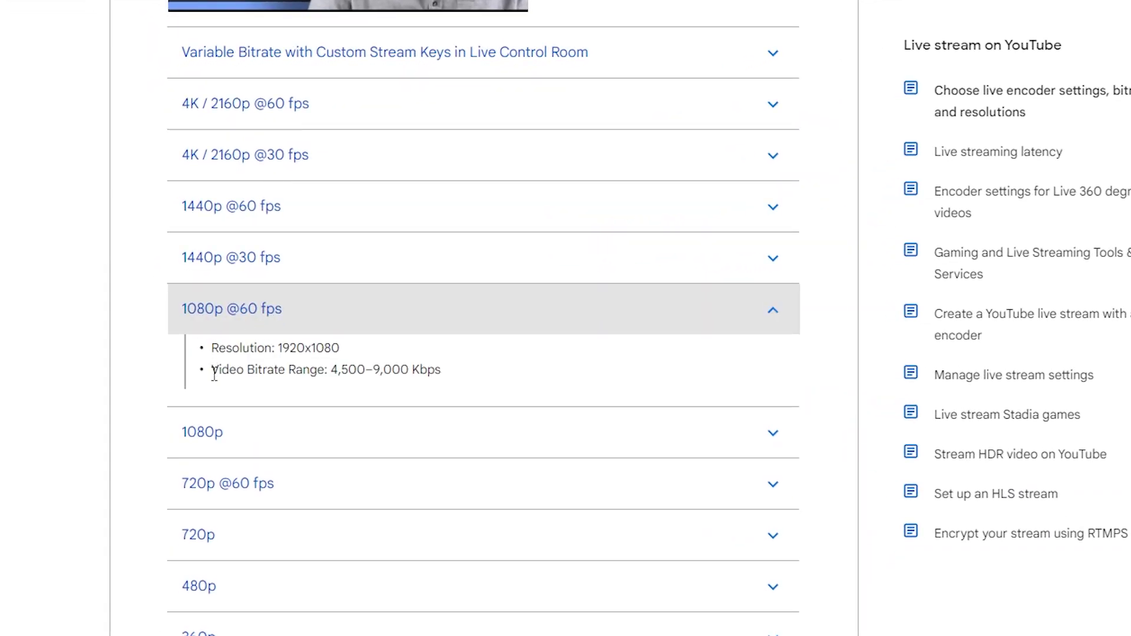
drag(214, 374, 373, 375)
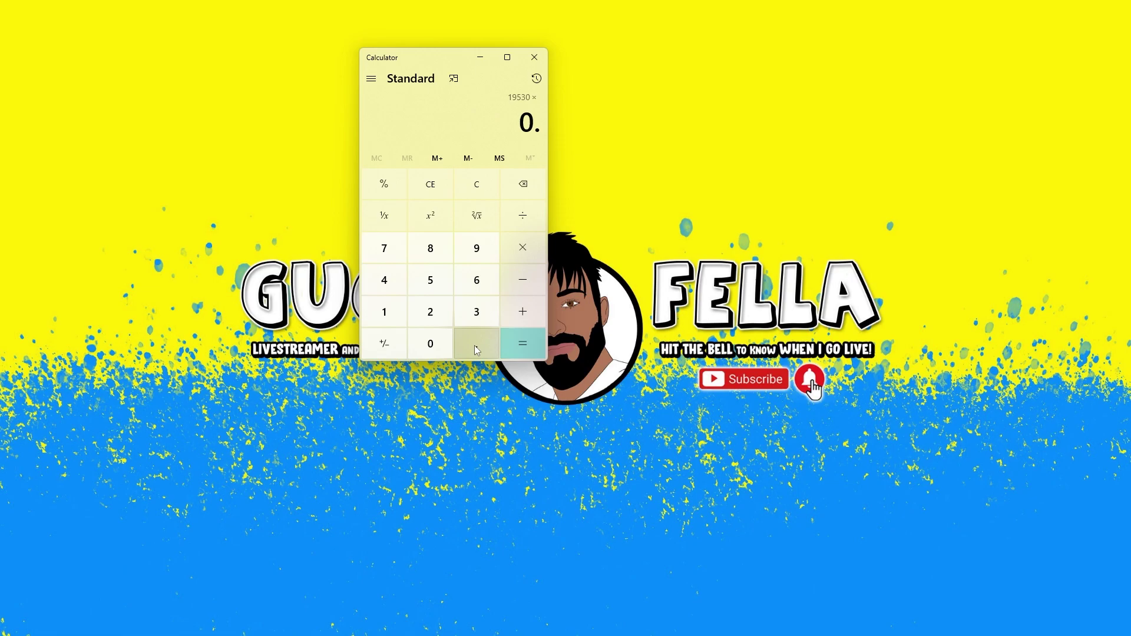
Step: Multiply the 19530 upload figure by 0.7 in Calculator
click(386, 252)
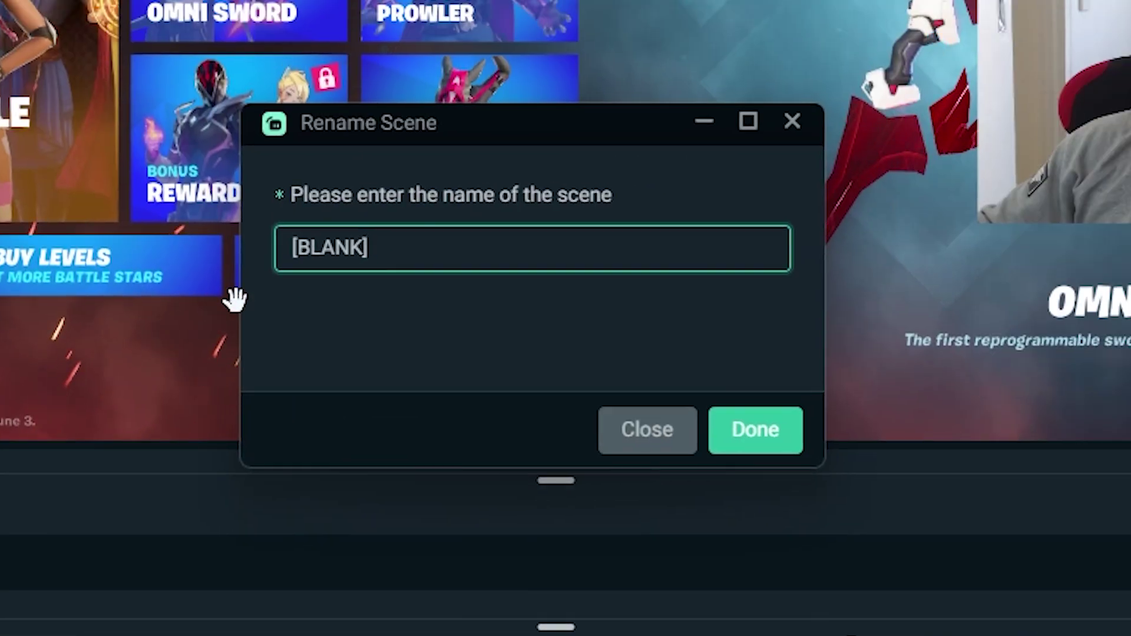
Step: Rename BLANK to GAME, add a CLOSE AND PERSONAL scene, and fit its webcam to screen
double_click(342, 247)
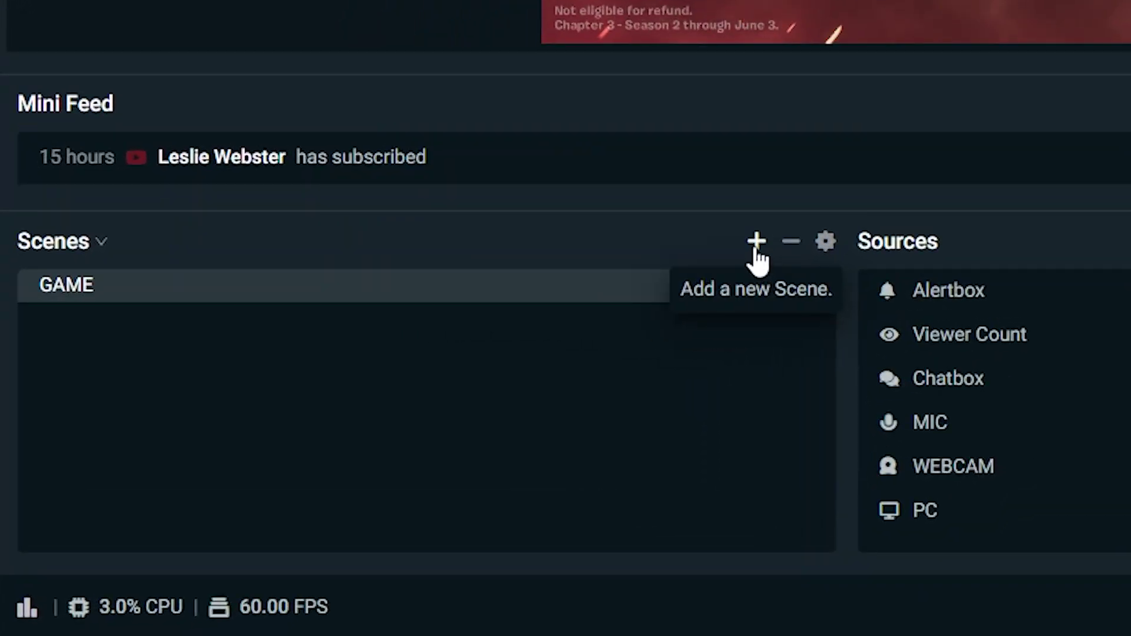
click(757, 242)
text(CLOSE AN)
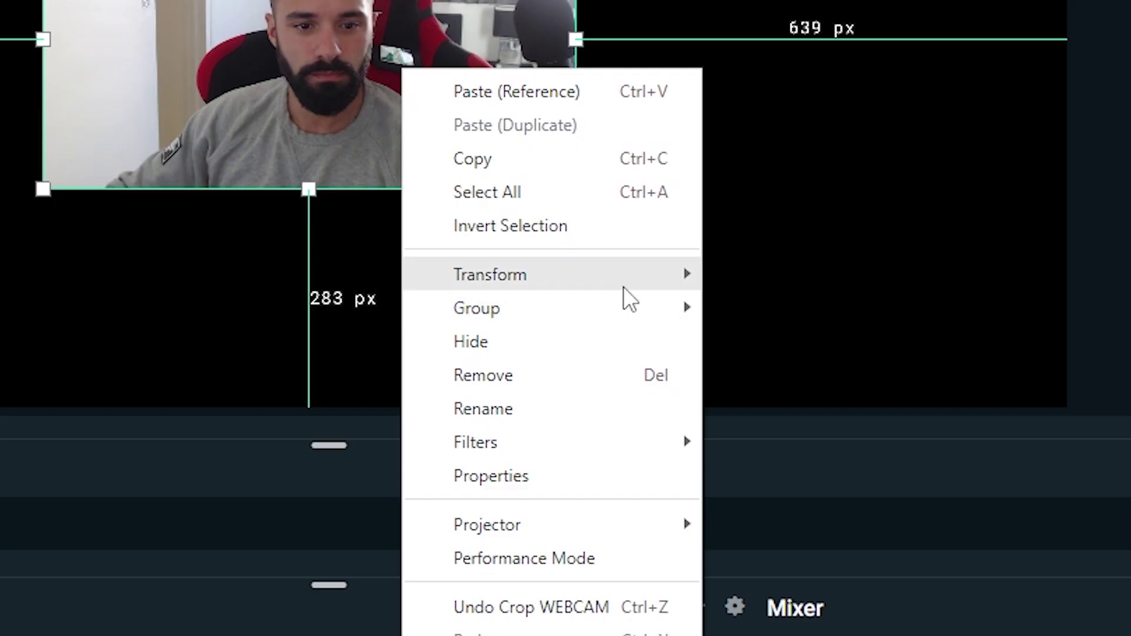
mouse_move(623, 287)
click(559, 272)
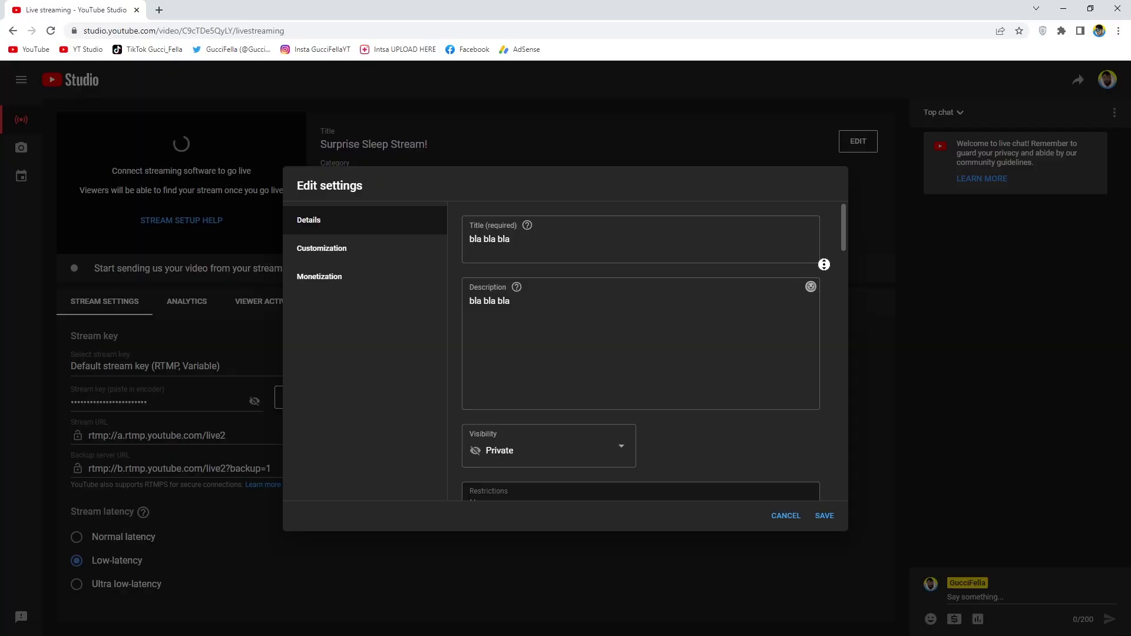
Step: Review the stream's Customization and Monetization settings in YouTube Studio
scroll(826, 319, down, 5)
scroll(825, 319, down, 15)
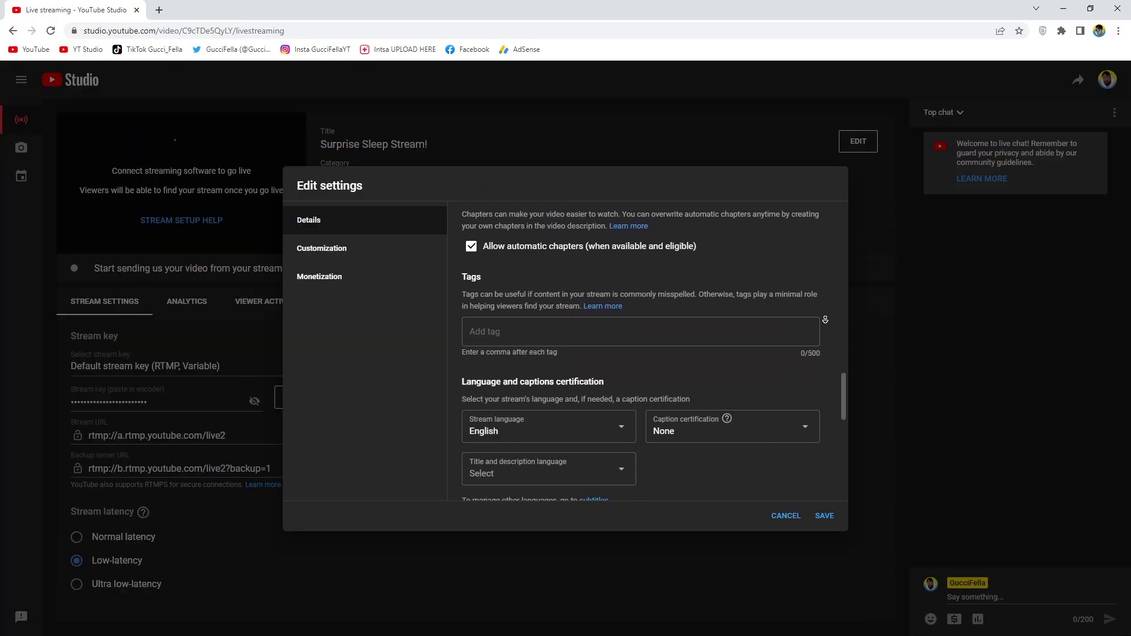
click(352, 261)
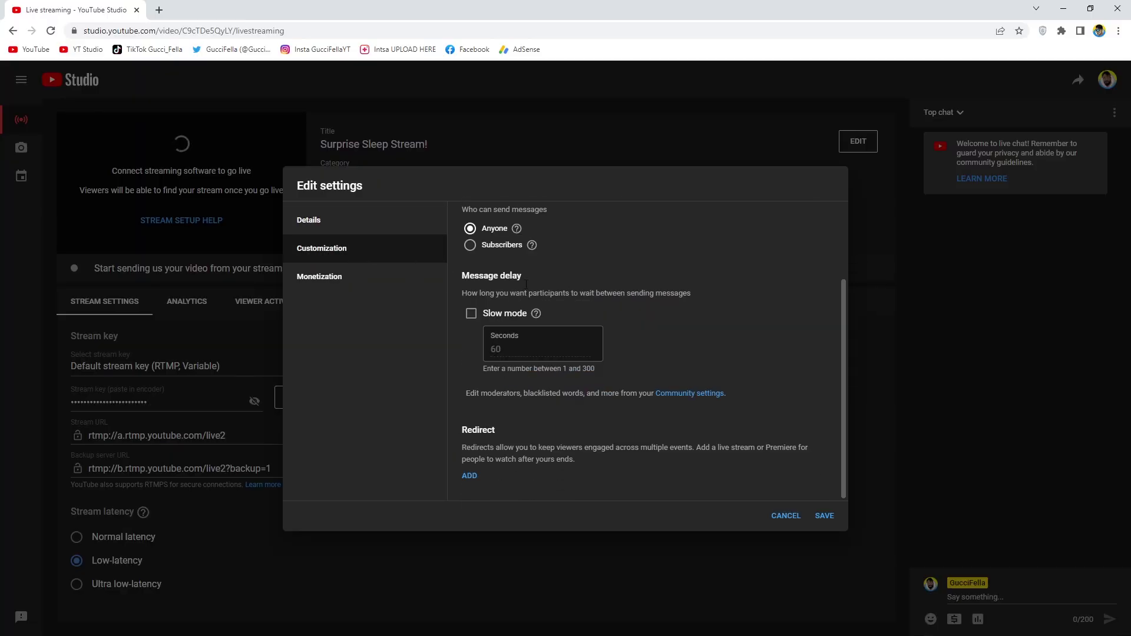
scroll(693, 312, up, 3)
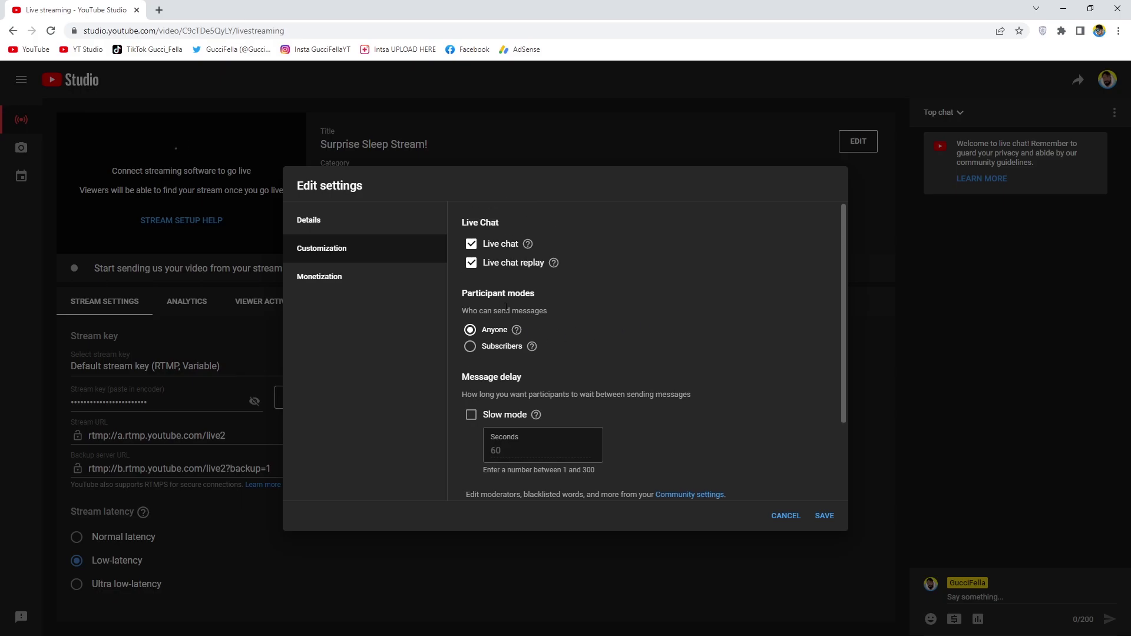
click(340, 282)
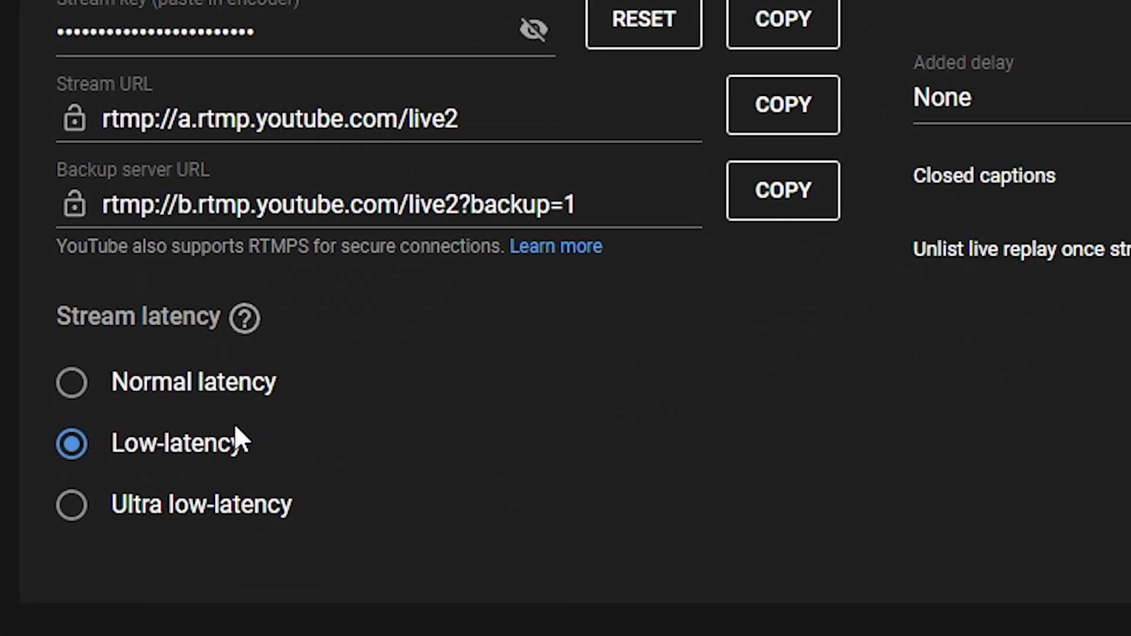
mouse_move(141, 513)
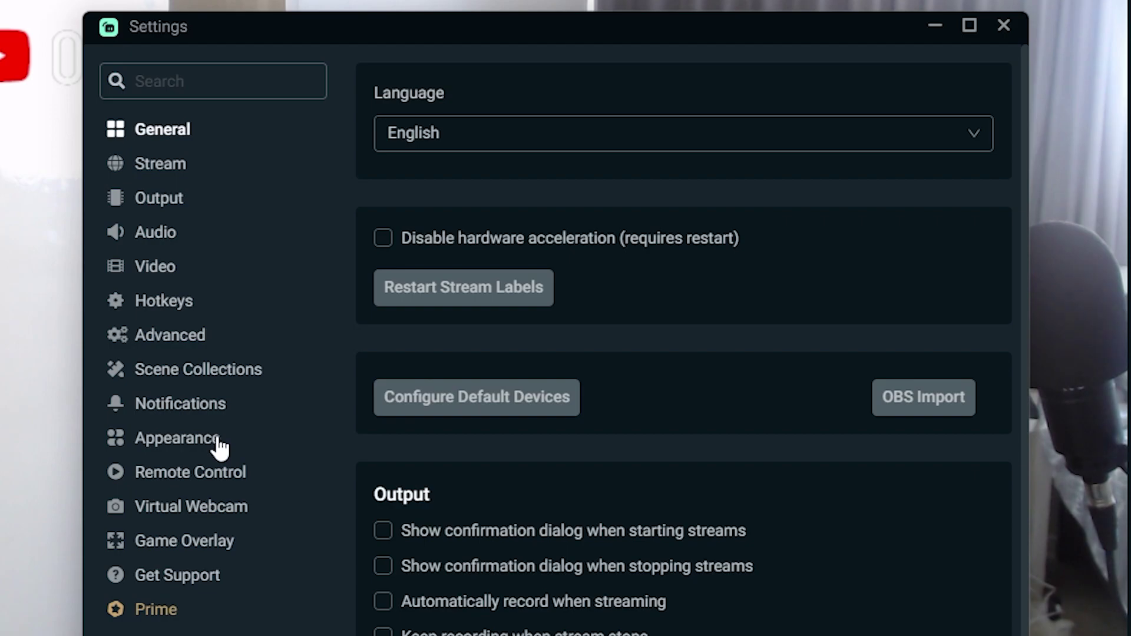
Step: Check the stream destinations, go live to YouTube, then begin ending the stream
click(175, 168)
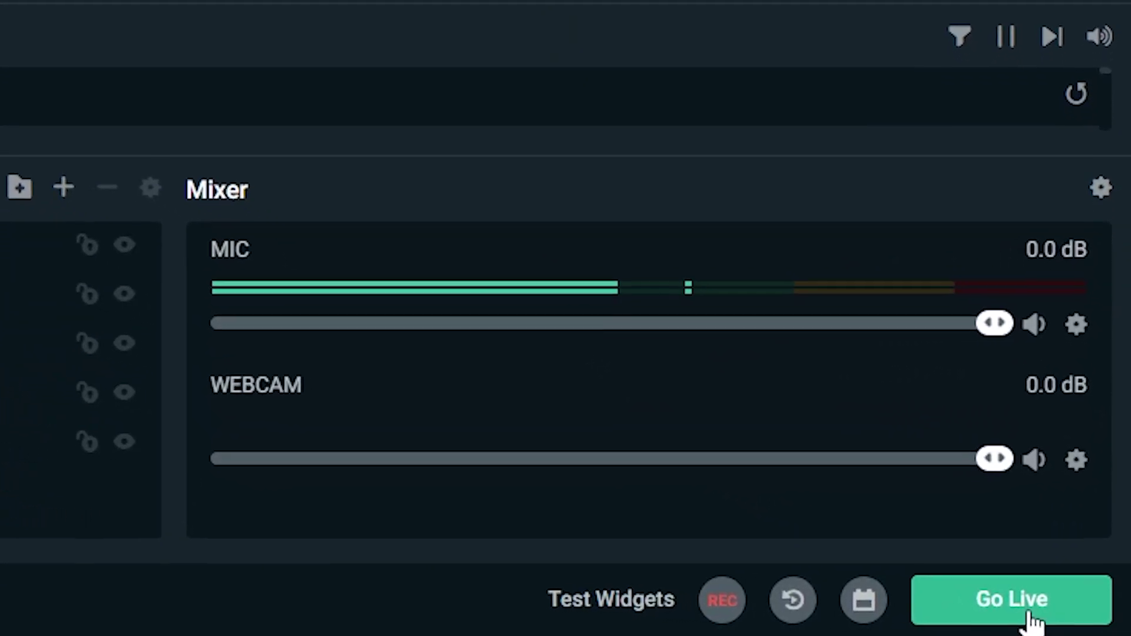
click(1074, 620)
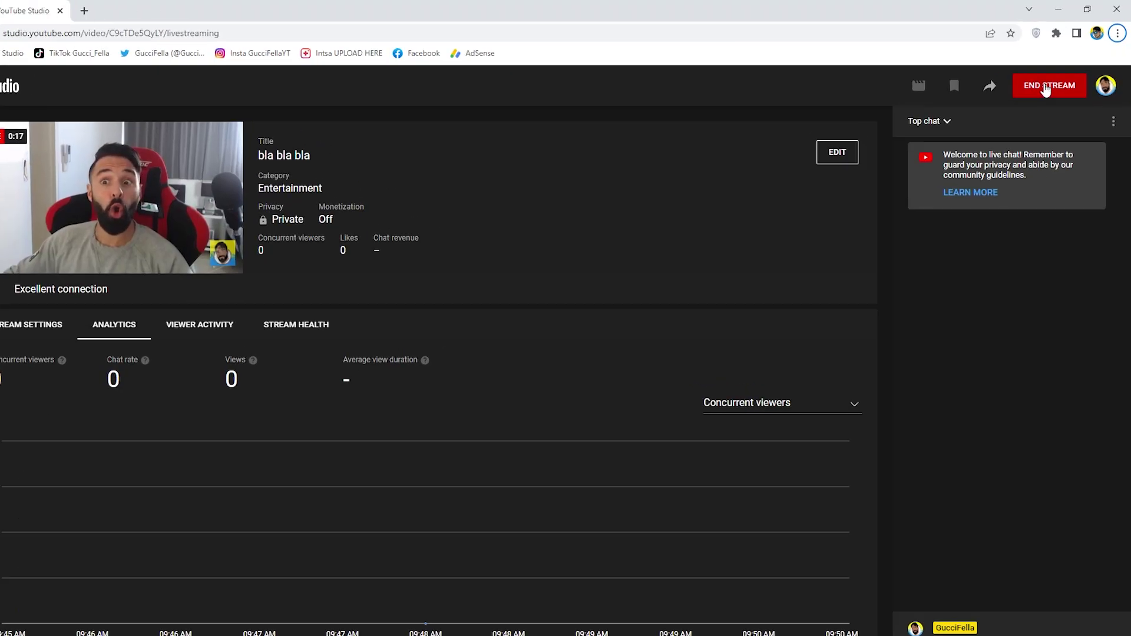
click(1049, 80)
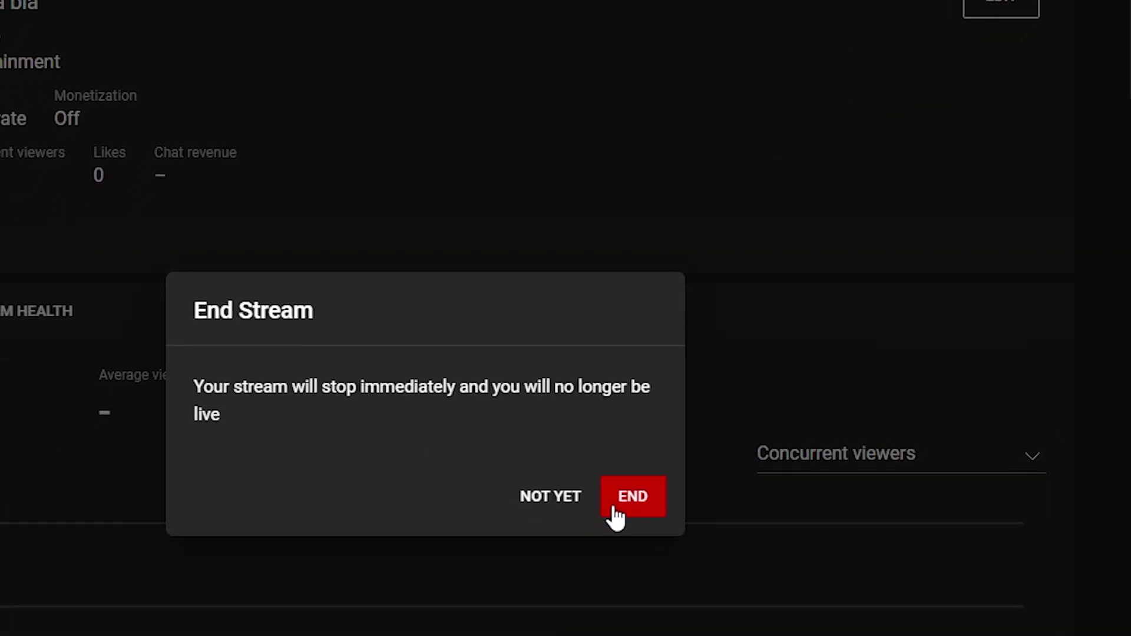